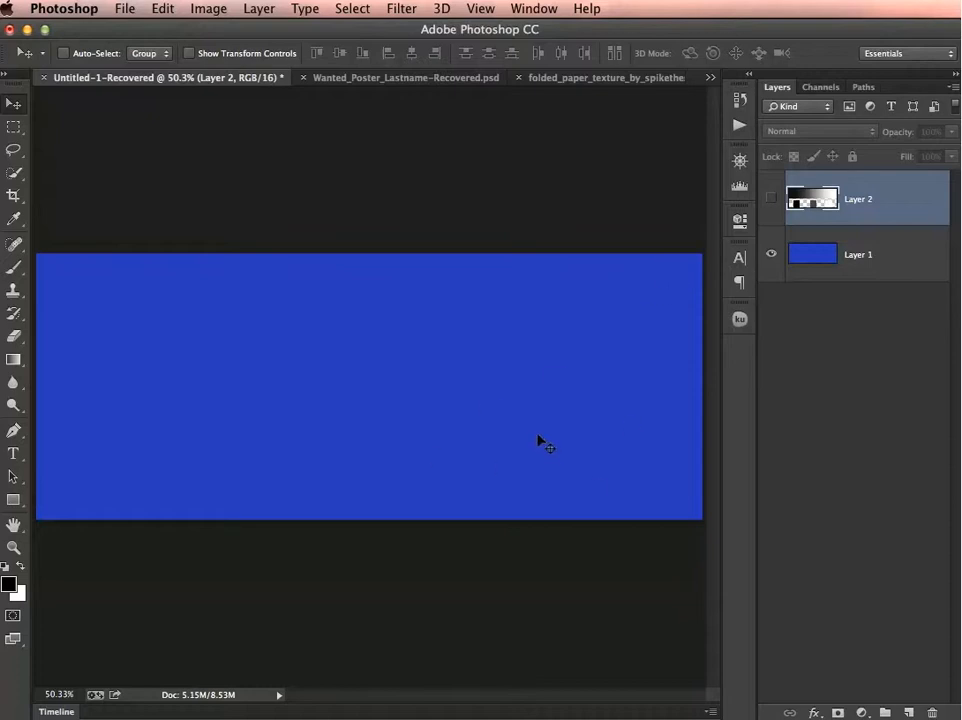
# - Show Layer 2 with the black-to-white gradient and squares over the blue layer, and set its blending mode to Multiply
pyautogui.click(770, 199)
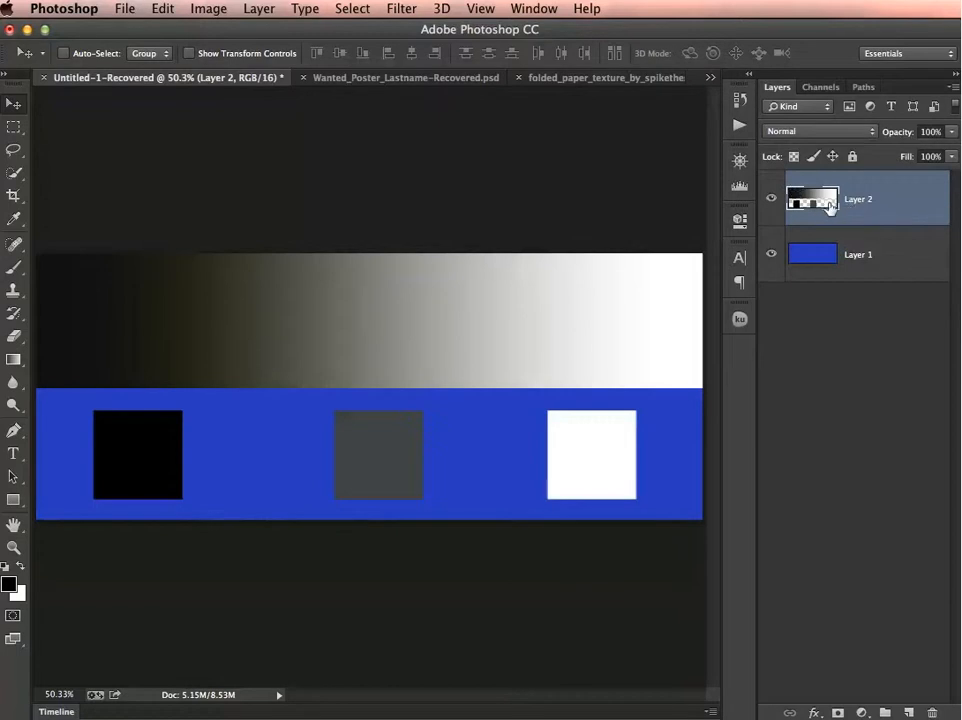
pyautogui.click(765, 252)
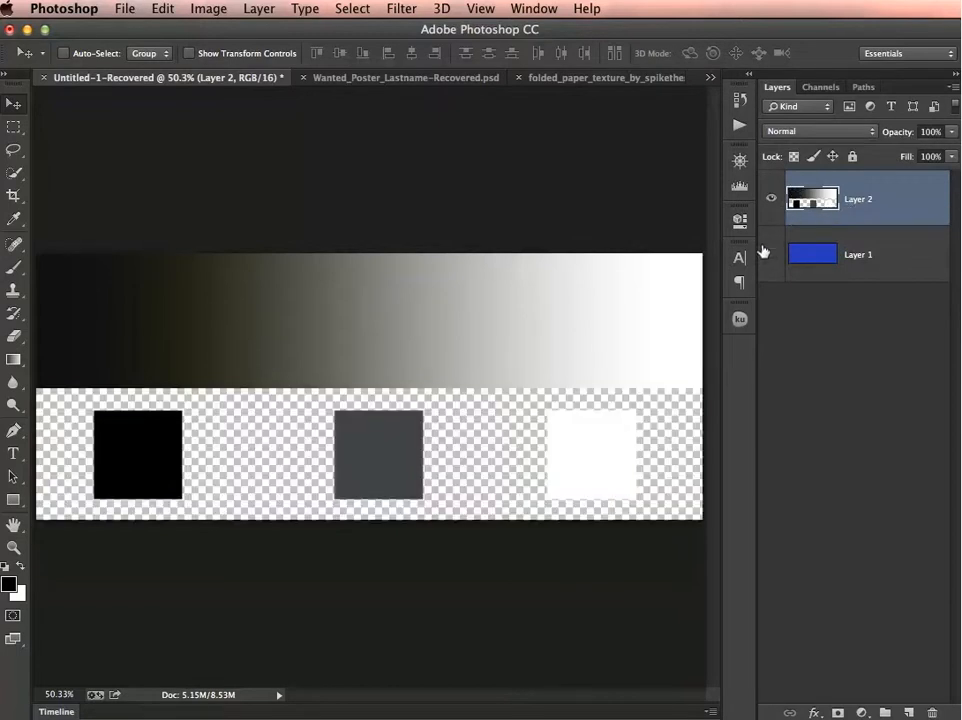
pyautogui.click(767, 253)
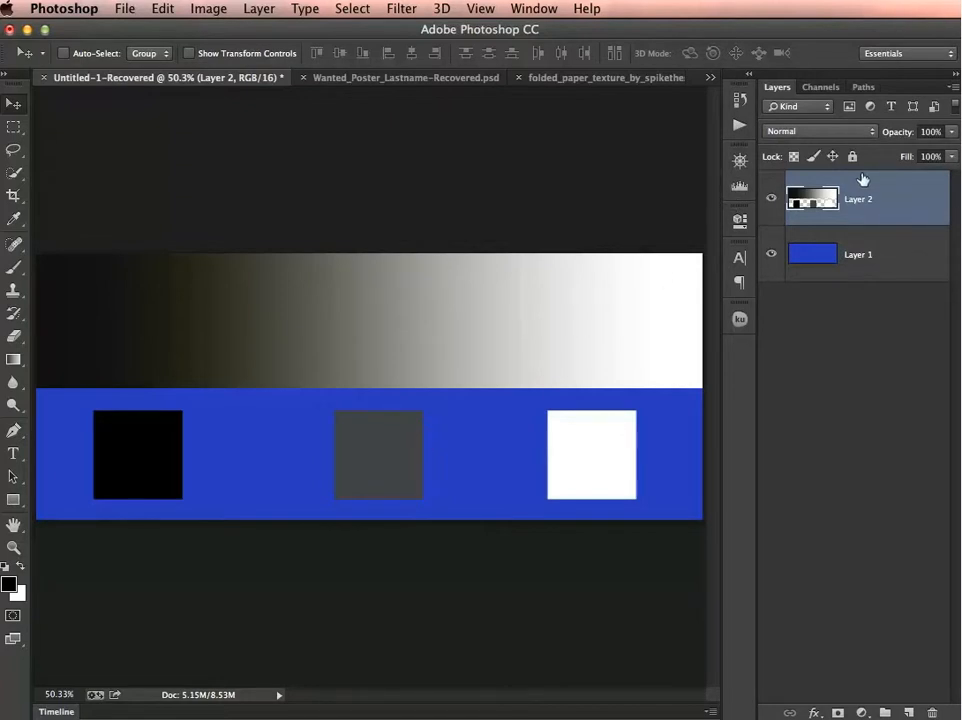
pyautogui.click(855, 131)
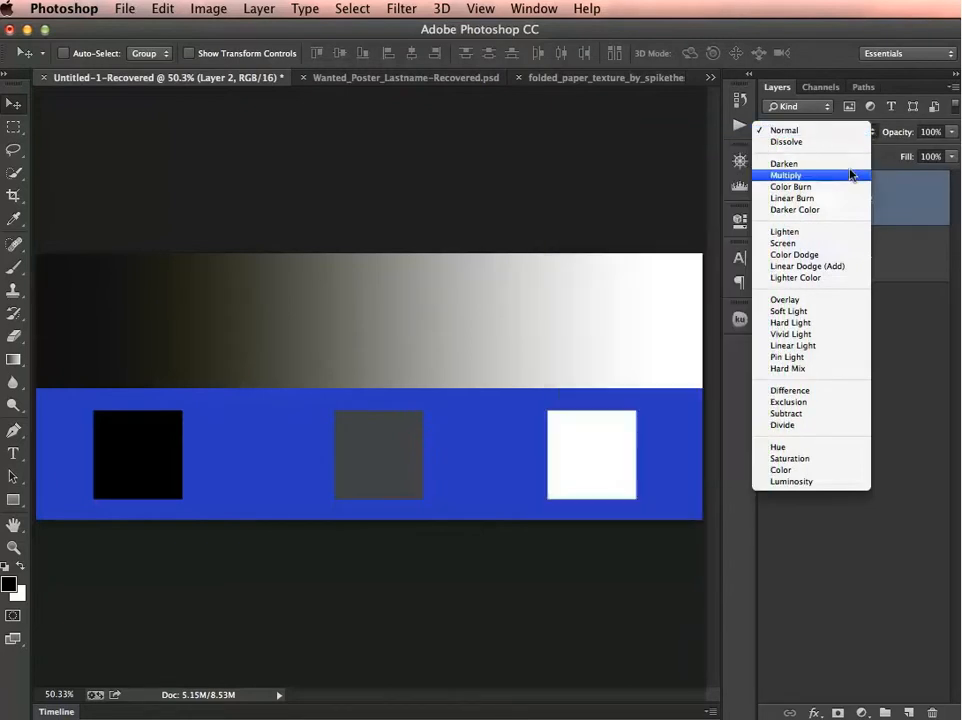
pyautogui.click(851, 175)
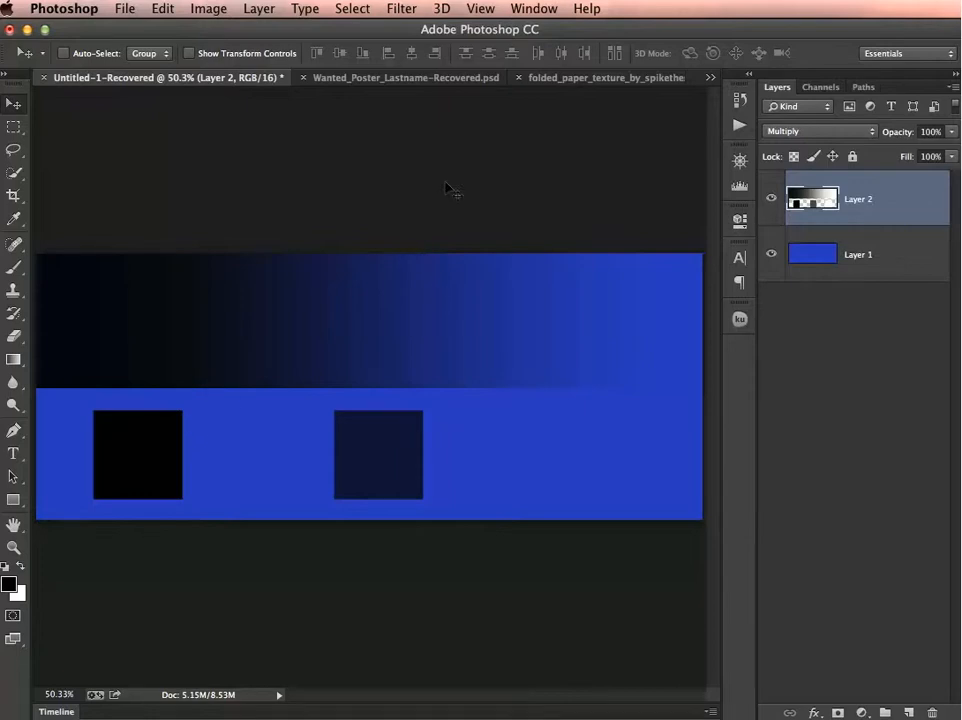
# - Switch to the Wanted_Poster_Lastname-Recovered.psd document and select its topmost layer, the CAUTION! text
pyautogui.click(448, 78)
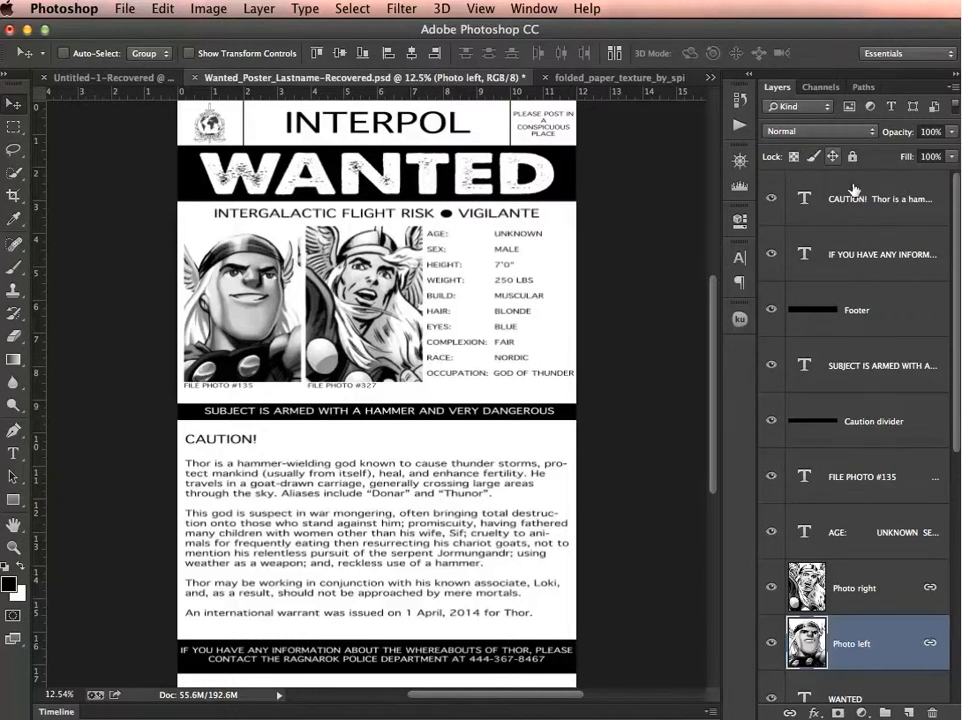
pyautogui.click(876, 197)
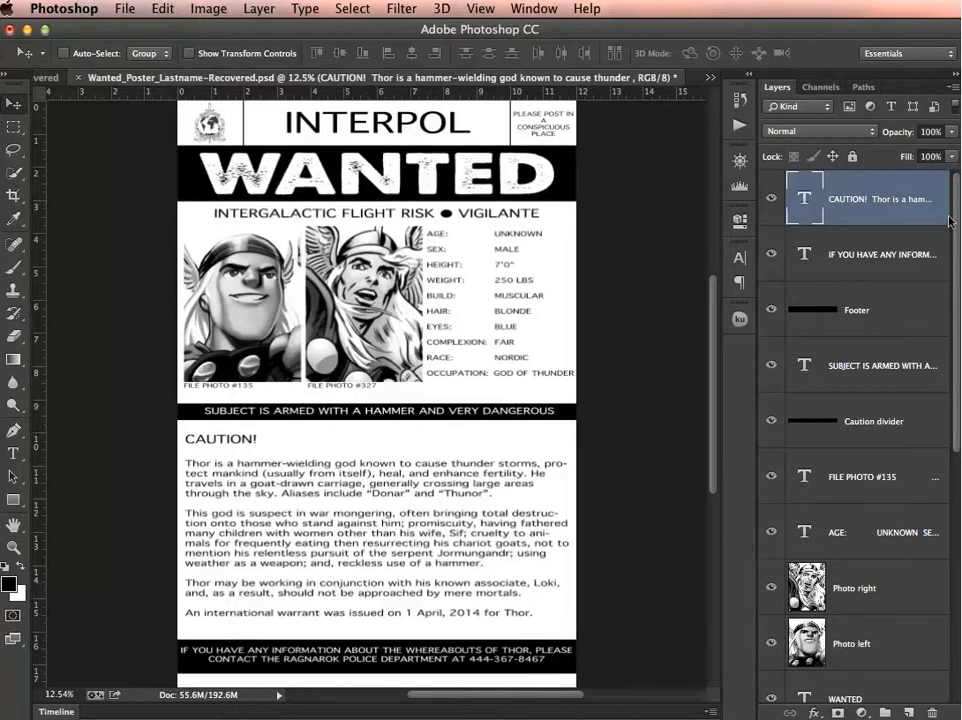
pyautogui.scroll(-1, 830, 211)
pyautogui.scroll(1, 830, 209)
pyautogui.scroll(5, 618, 209)
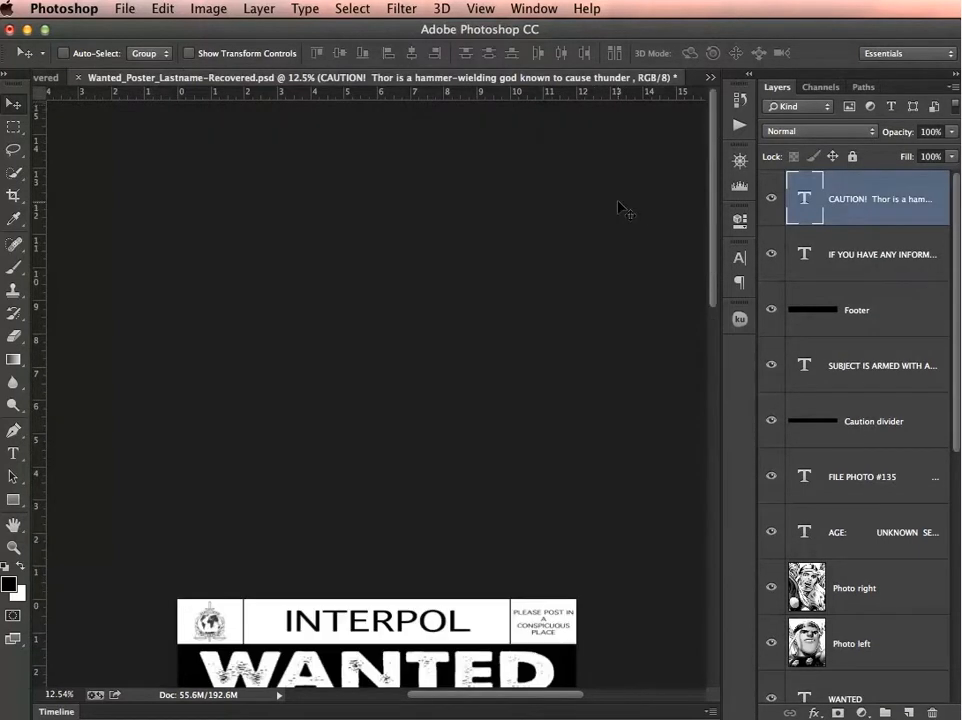
# - Switch to the folded paper texture image and convert it to grayscale with a Black & White adjustment using the Default preset
pyautogui.click(707, 77)
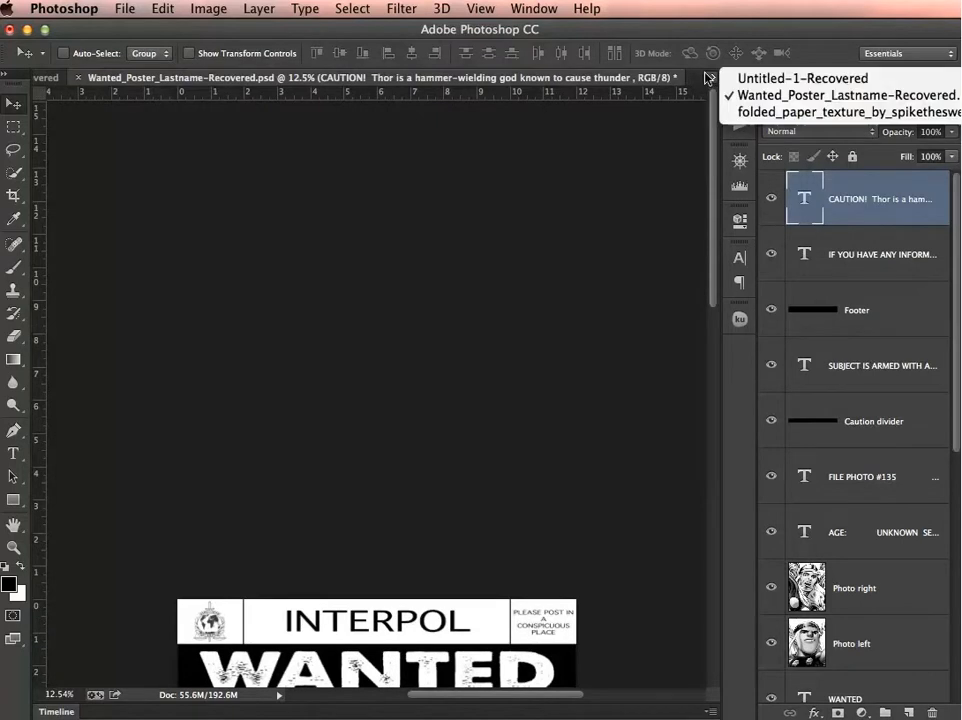
pyautogui.click(790, 112)
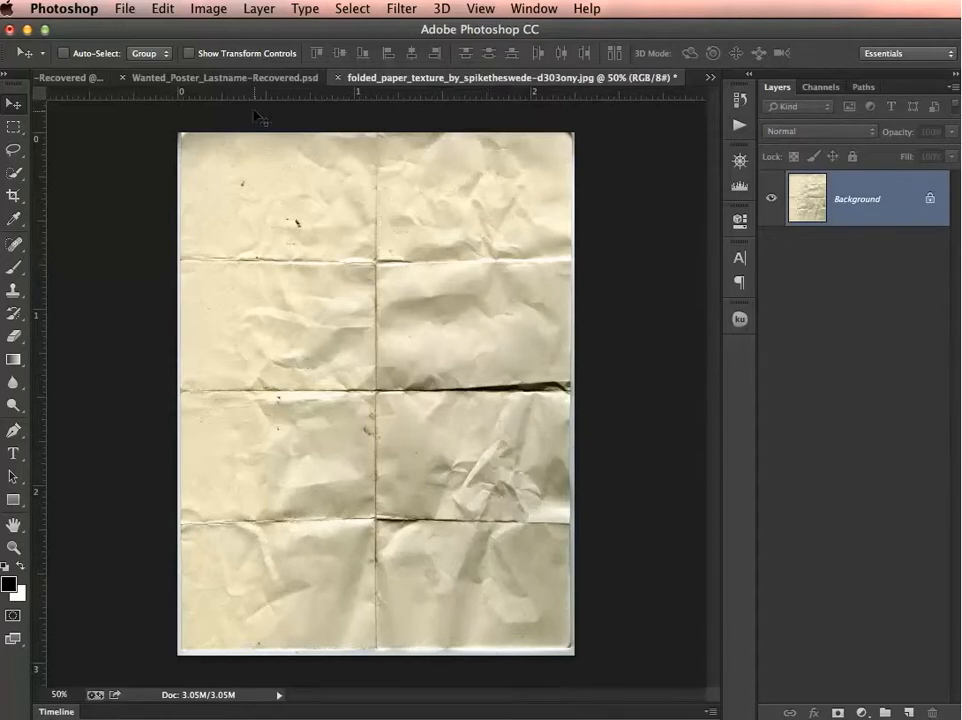
pyautogui.click(200, 10)
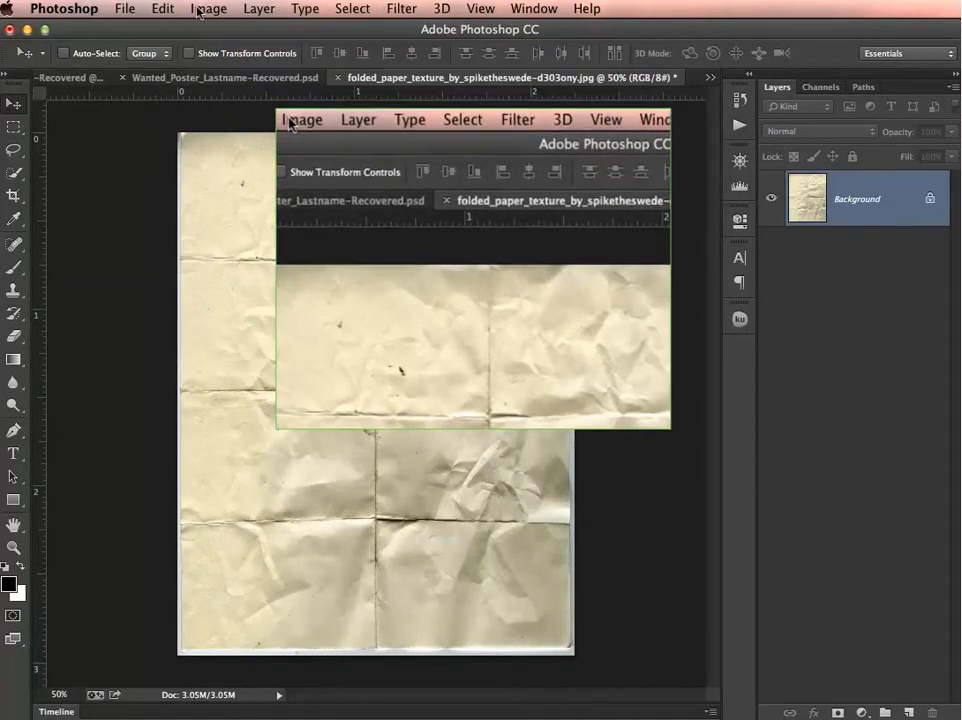
pyautogui.moveTo(216, 52)
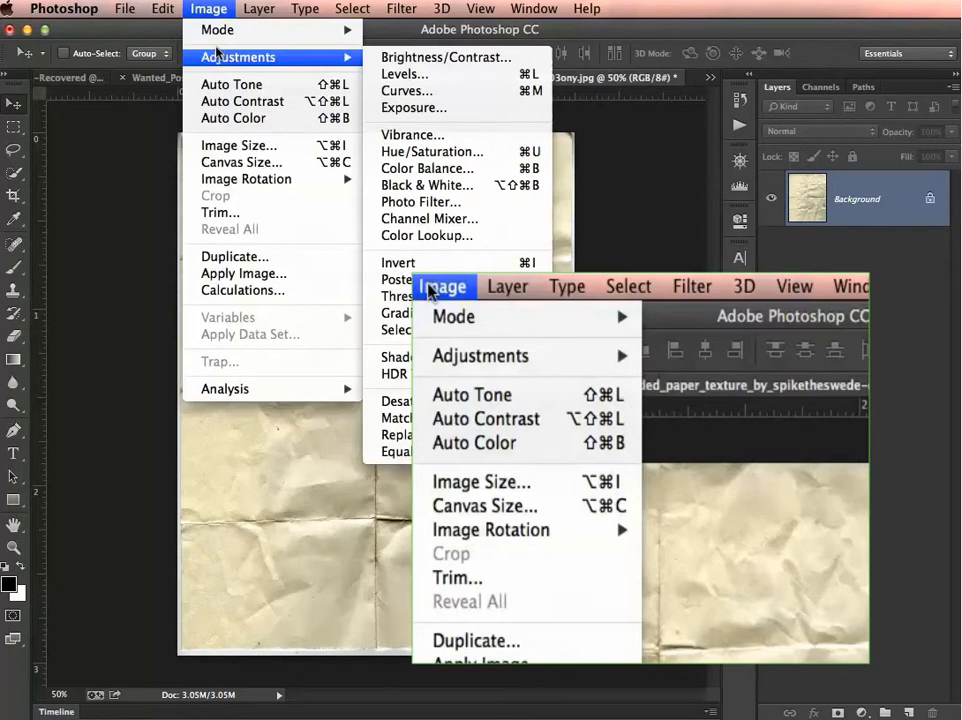
pyautogui.click(450, 186)
pyautogui.moveTo(518, 130); pyautogui.dragTo(770, 122)
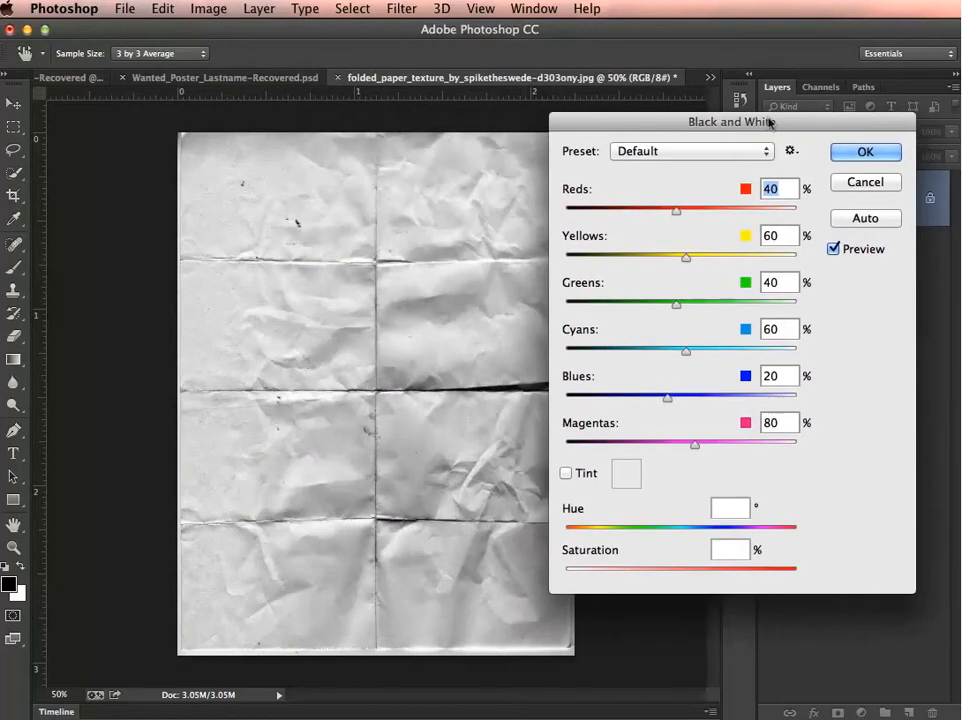
pyautogui.click(857, 153)
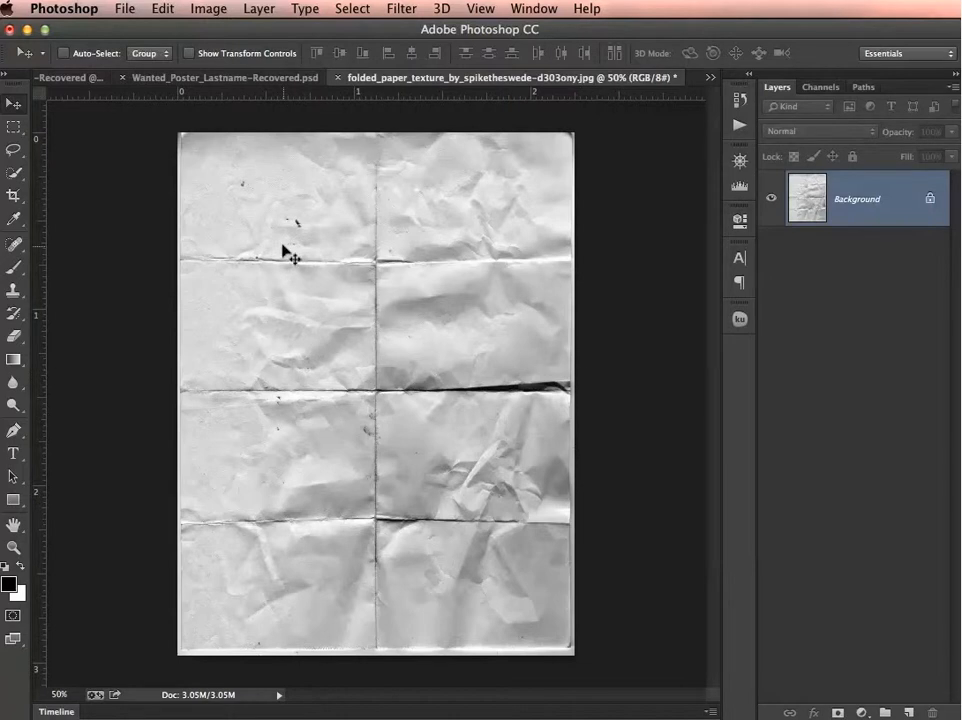
# - Copy the entire paper texture into the wanted poster above the CAUTION! text layer and align it to the poster's upper-left corner
pyautogui.press('super+a')
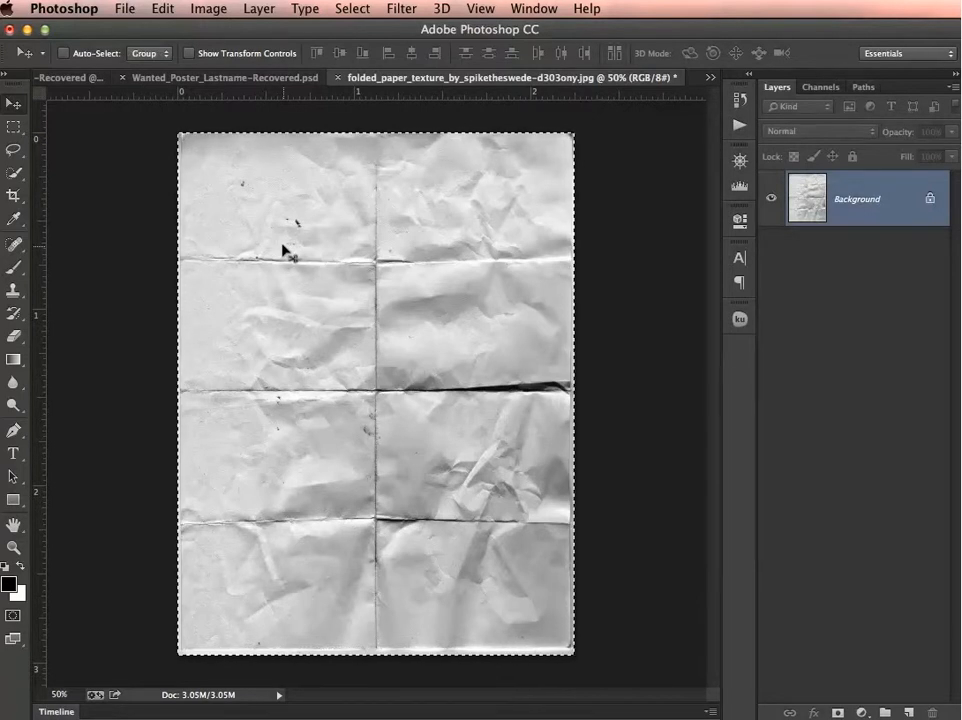
pyautogui.click(205, 80)
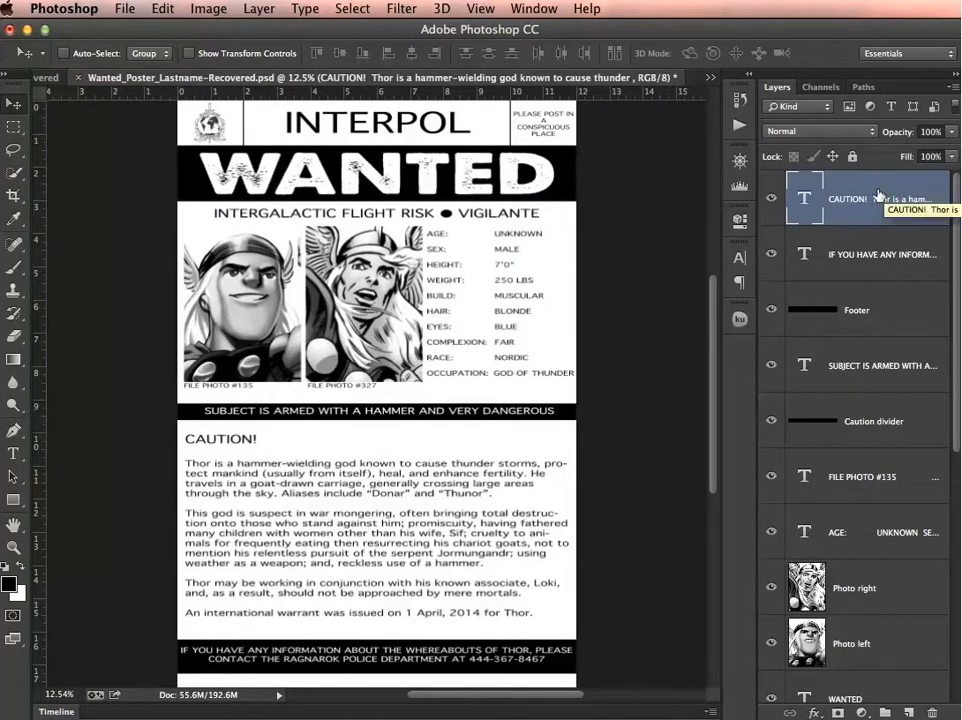
pyautogui.press('super+v')
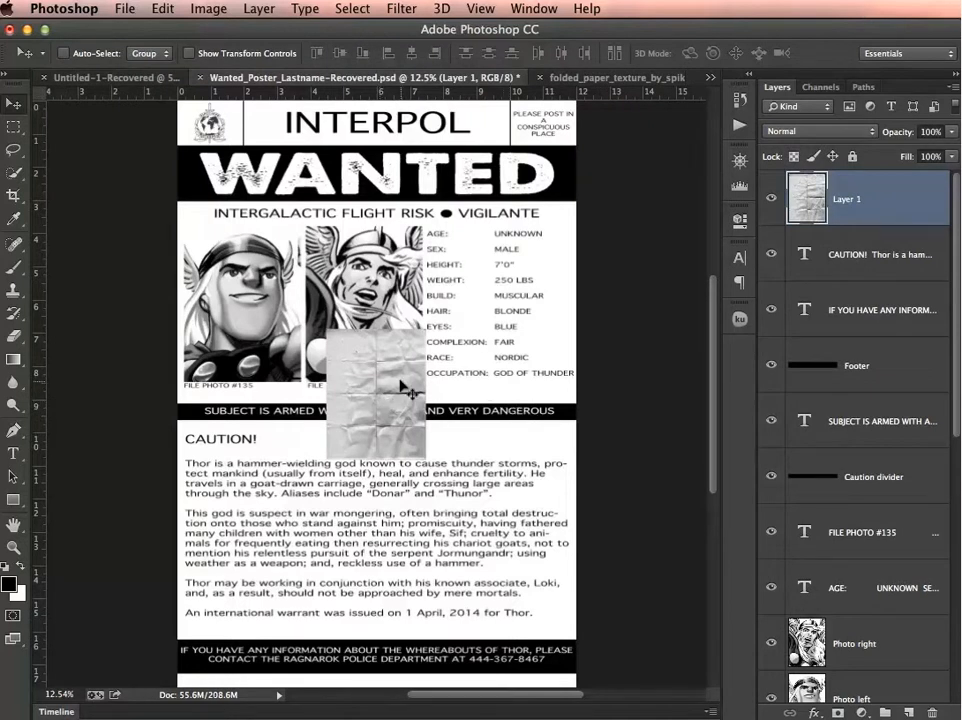
pyautogui.hscroll(2, 400, 385)
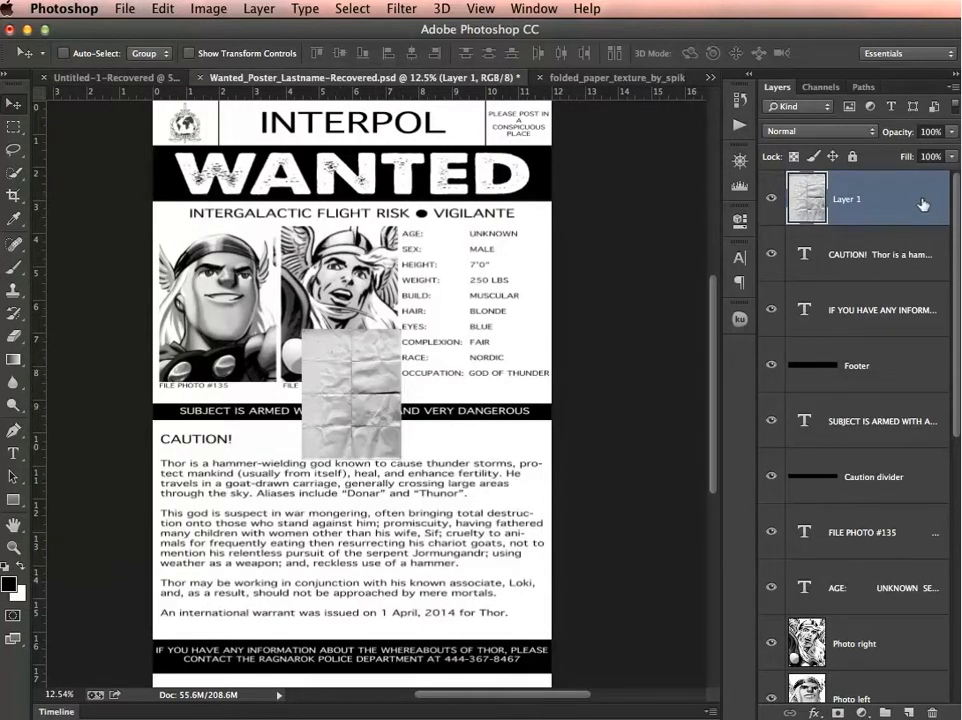
pyautogui.moveTo(385, 420); pyautogui.dragTo(229, 184)
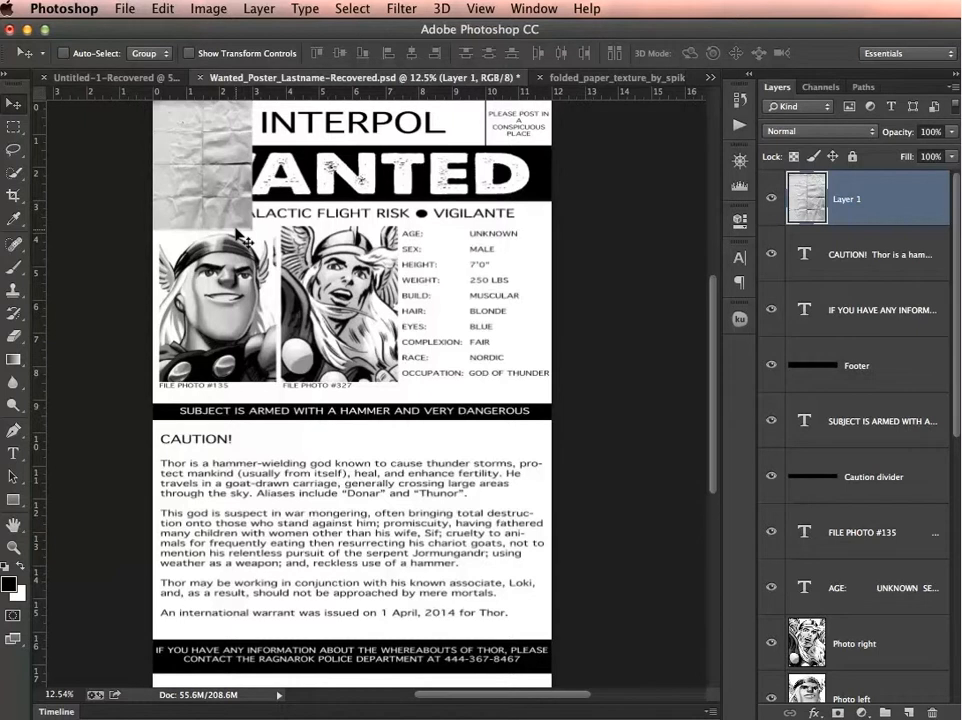
# - Scale the pasted paper texture proportionally to about 471% so it extends past all edges of the poster
pyautogui.press('super+t')
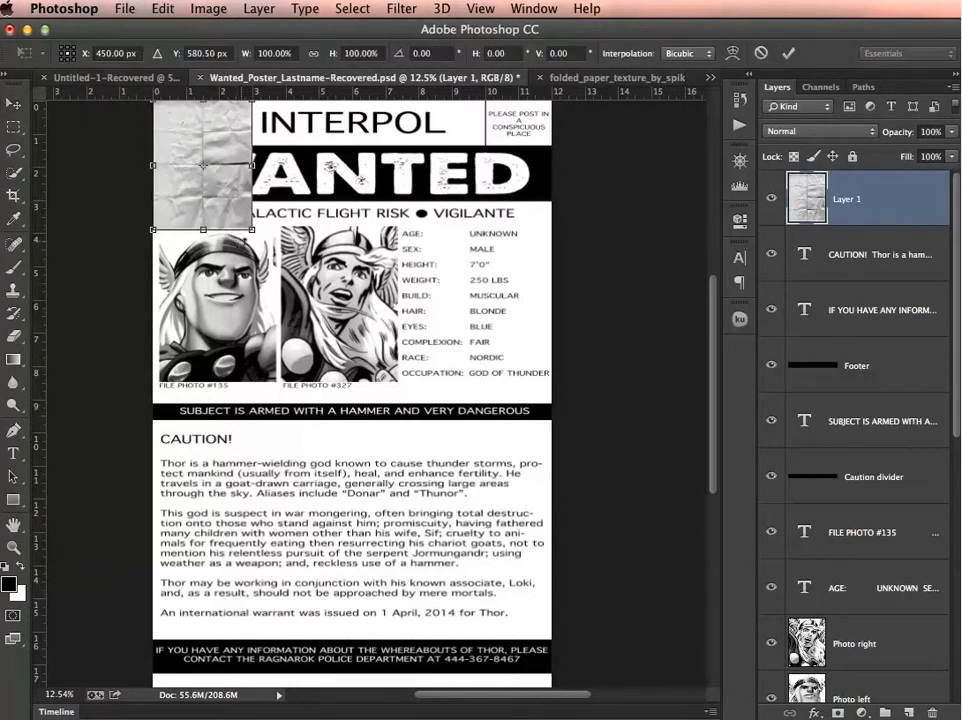
pyautogui.moveTo(243, 222); pyautogui.dragTo(552, 553)
pyautogui.moveTo(509, 362); pyautogui.dragTo(482, 368)
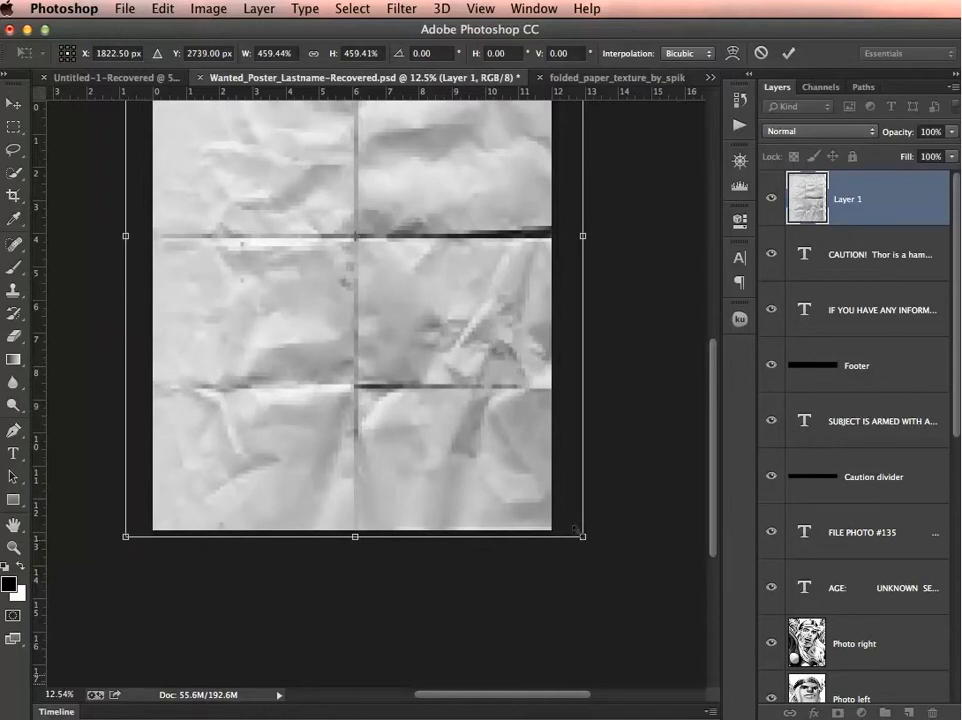
pyautogui.moveTo(575, 531); pyautogui.dragTo(580, 536)
pyautogui.moveTo(713, 459); pyautogui.dragTo(713, 365)
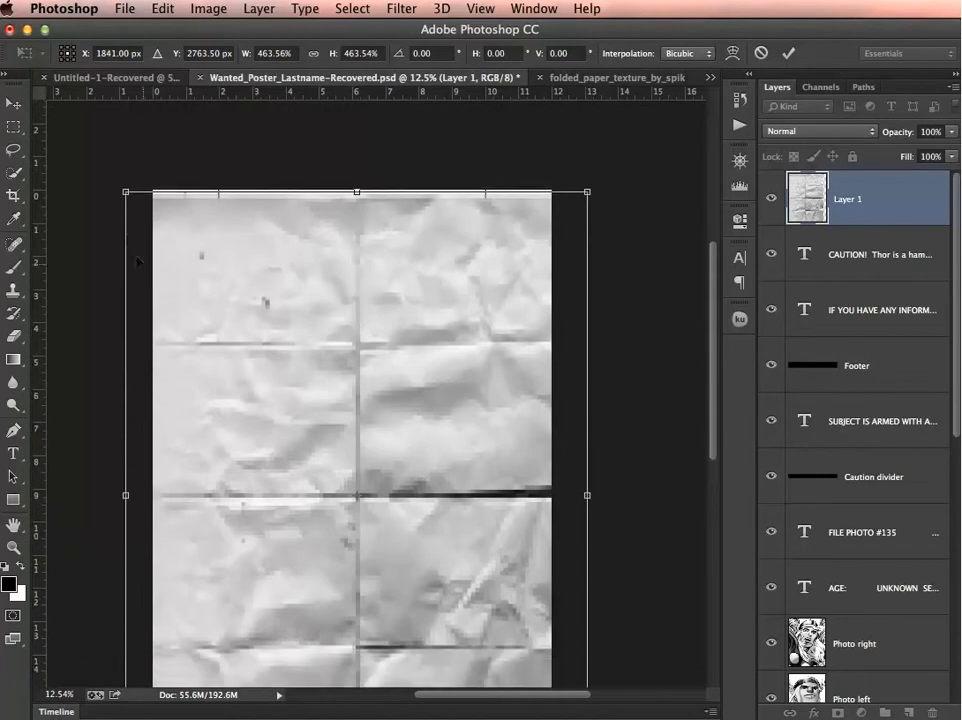
pyautogui.moveTo(117, 181); pyautogui.dragTo(106, 173)
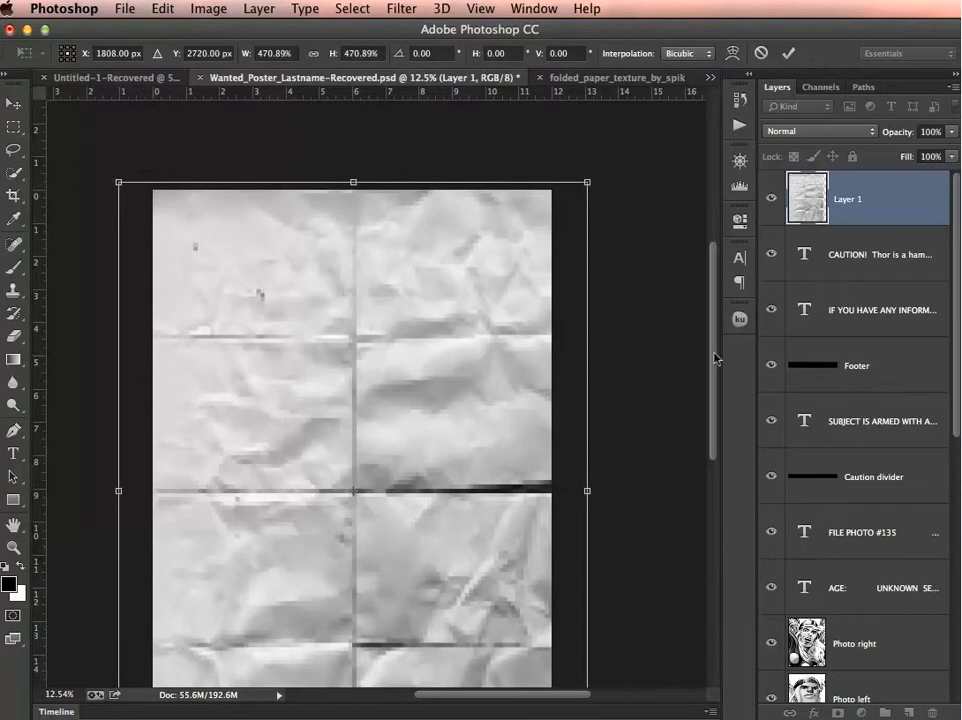
pyautogui.click(481, 9)
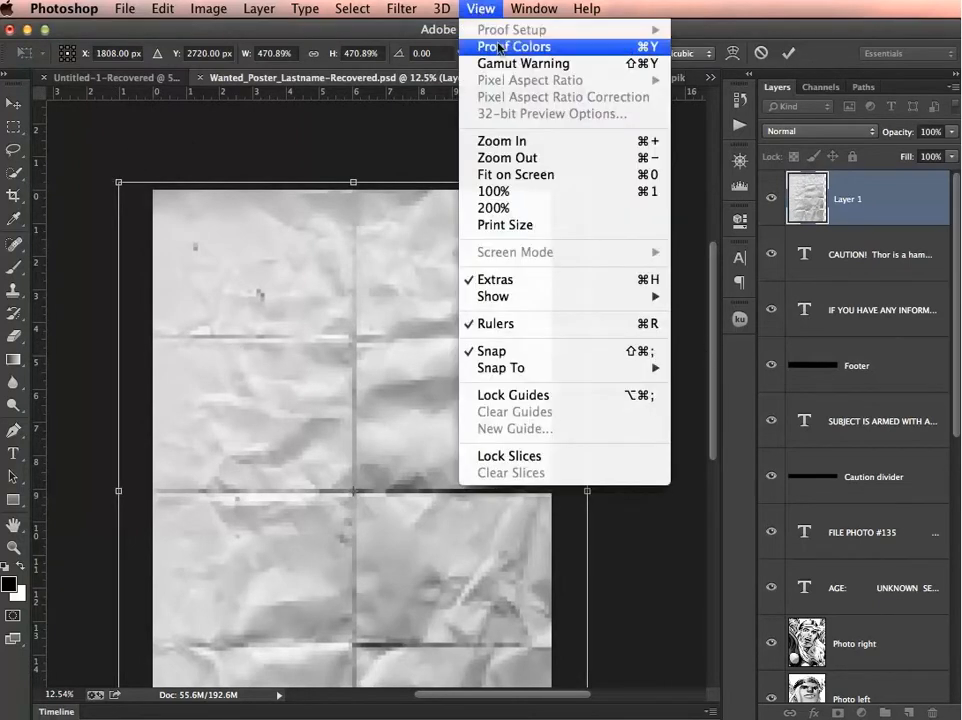
pyautogui.click(518, 175)
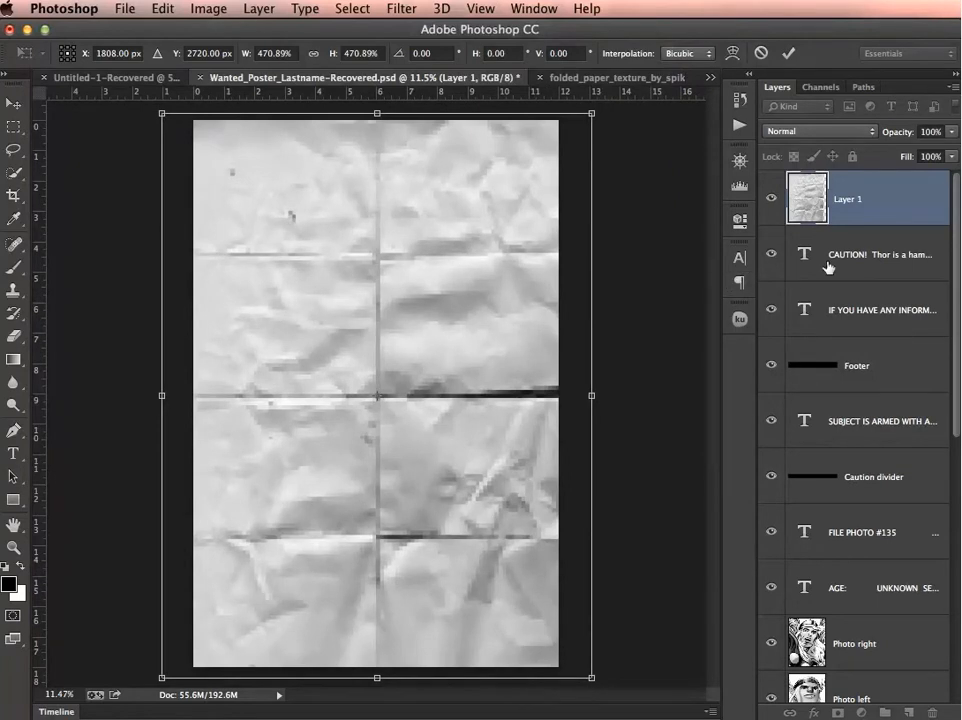
pyautogui.press('Return')
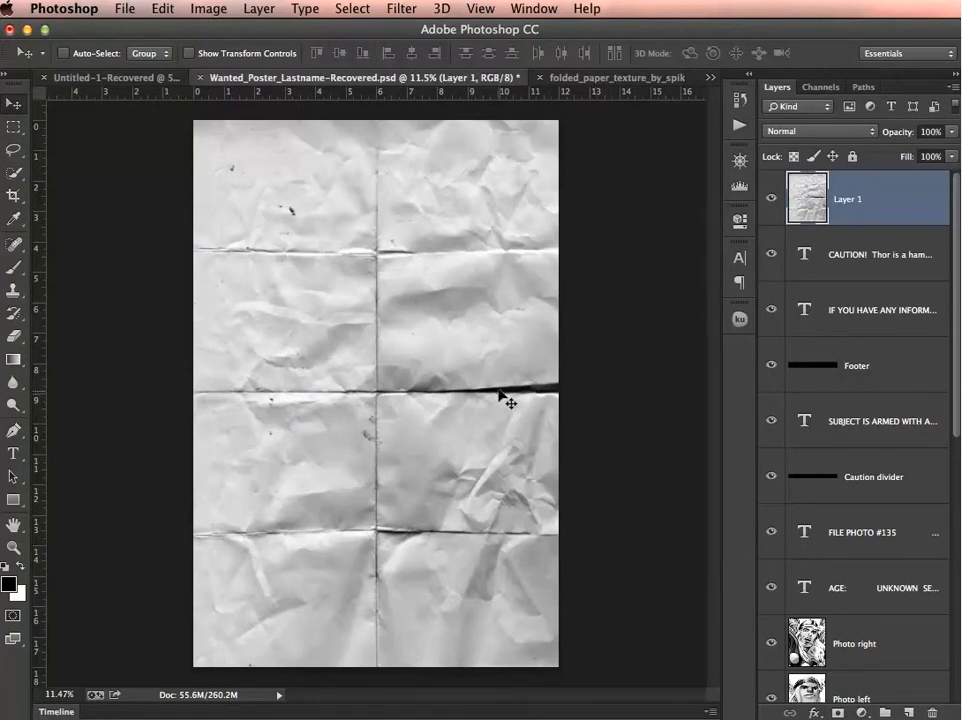
# - Set the paper texture layer's blending mode to Multiply and its opacity to 63%, then compare the poster with and without it
pyautogui.click(858, 132)
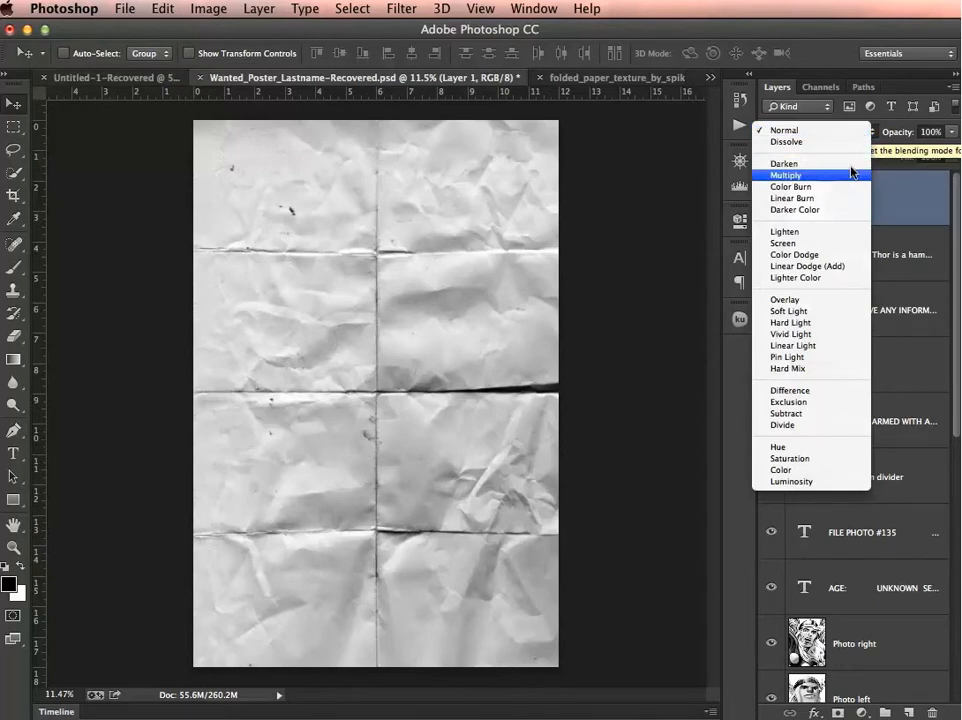
pyautogui.click(851, 175)
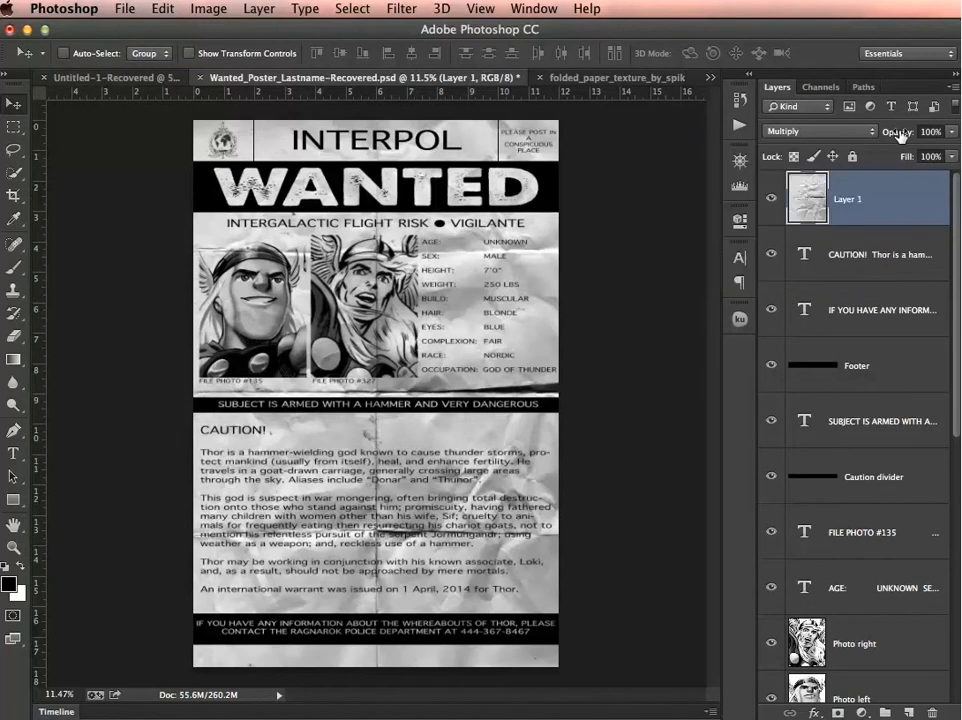
pyautogui.moveTo(897, 133); pyautogui.dragTo(866, 135)
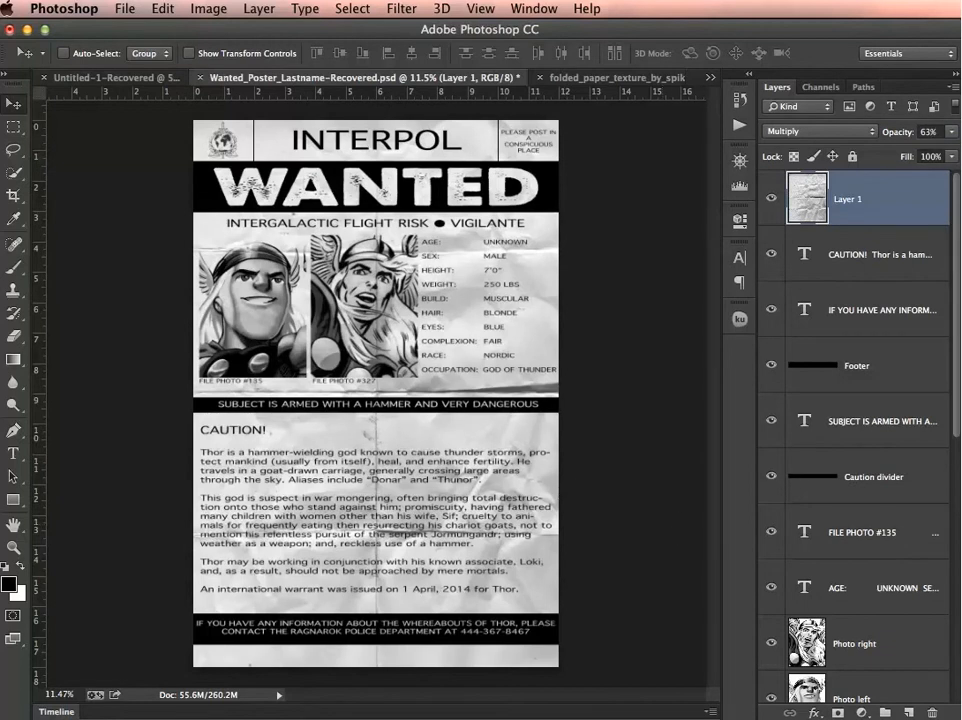
pyautogui.click(769, 199)
pyautogui.click(769, 199)
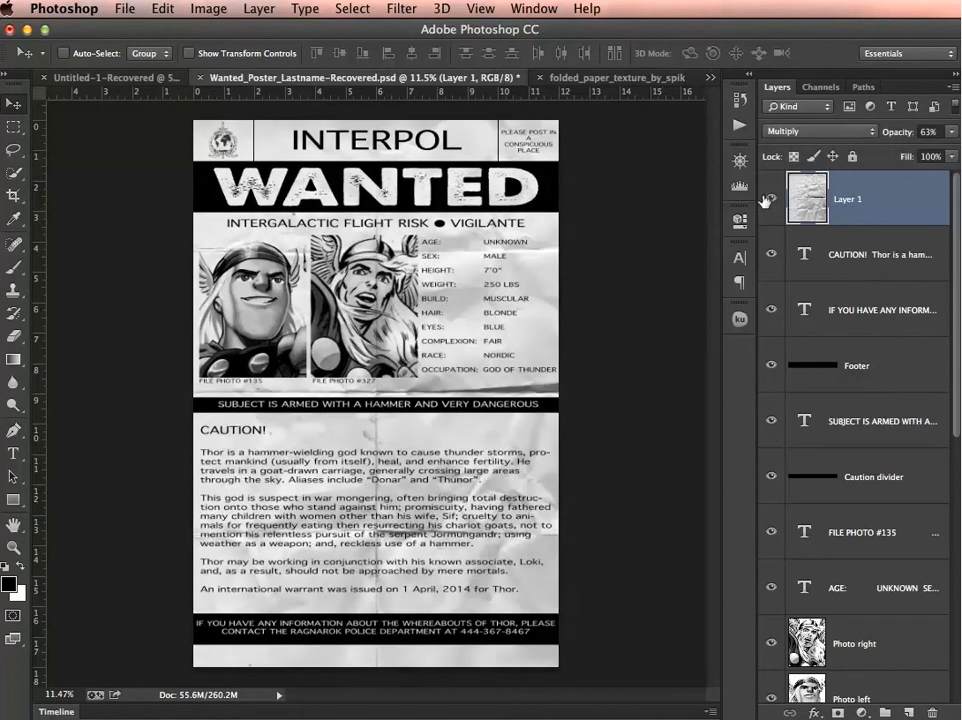